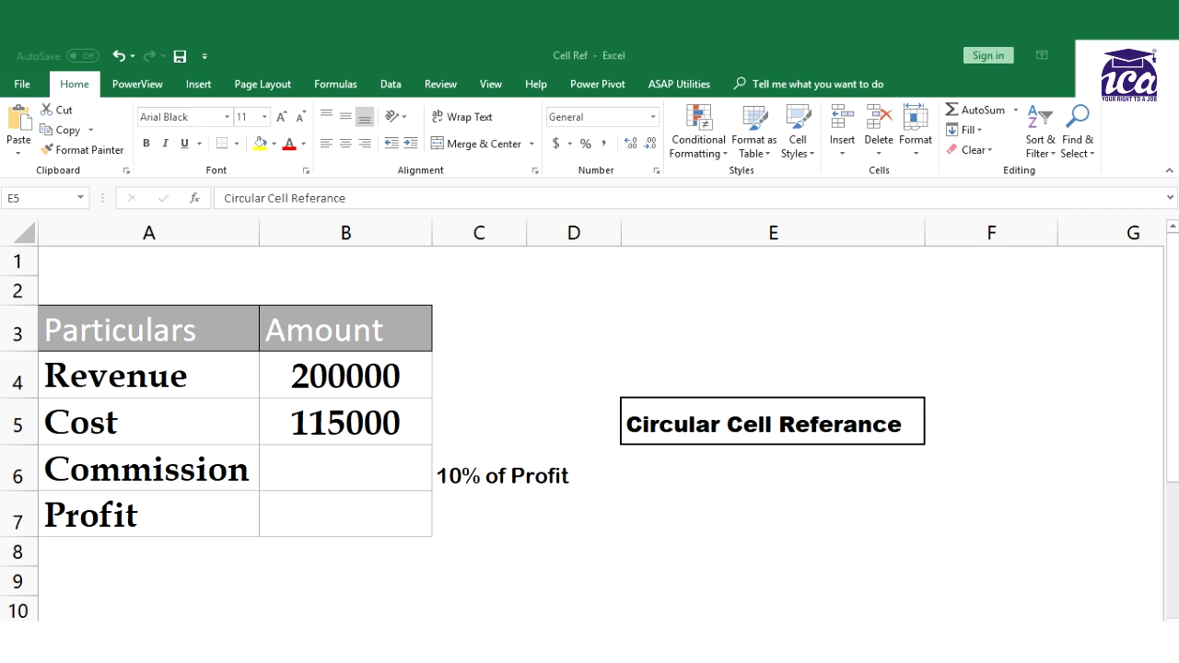
Enter the test value 4 in cells F3 and F4
left_click(1026, 347)
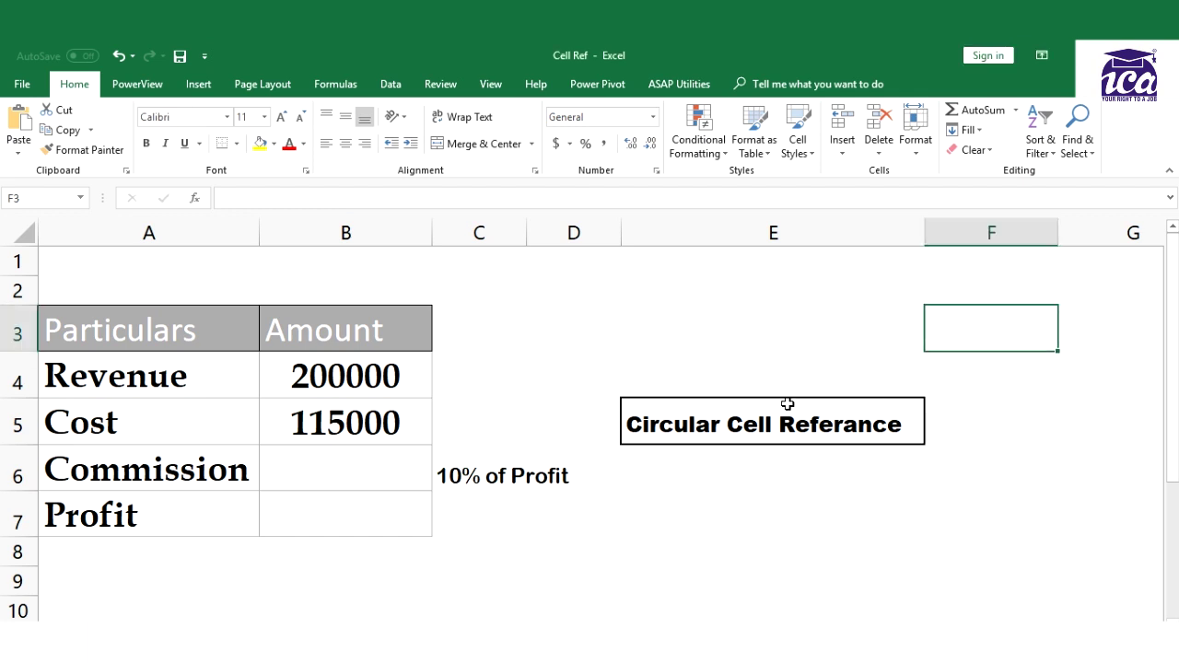
type("4")
key("Return")
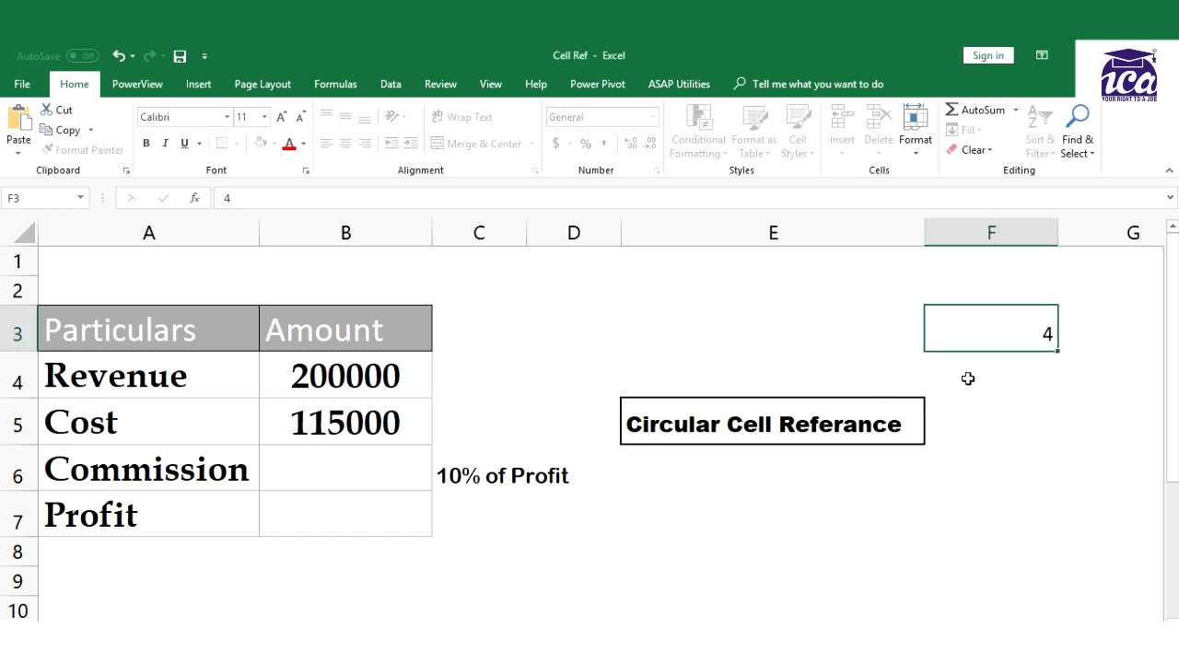
type("4")
key("Return")
Enter the formula =F4+F3 in F5
type("=")
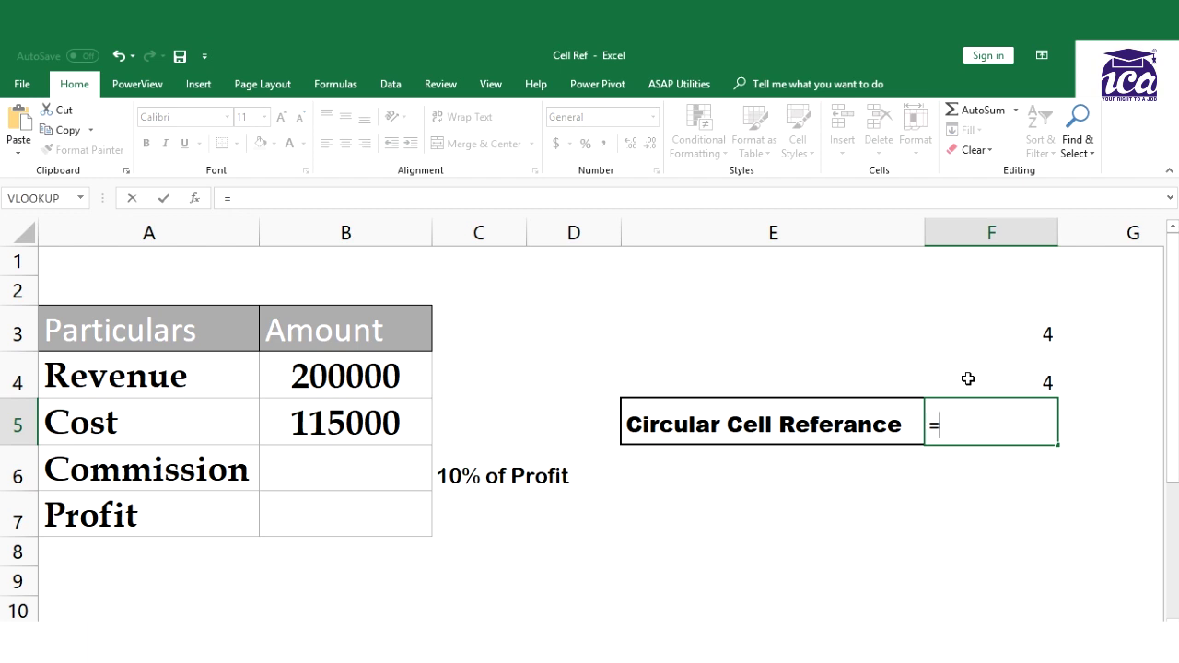
left_click(968, 379)
type("+")
key("Up")
key("Up")
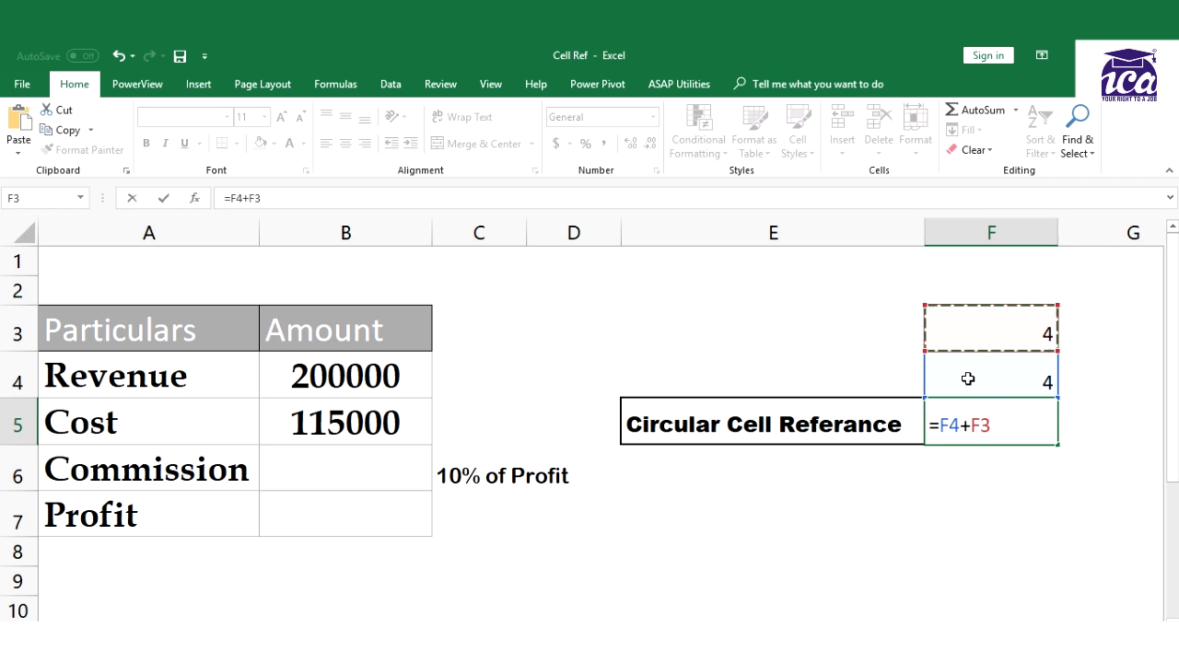
key("Return")
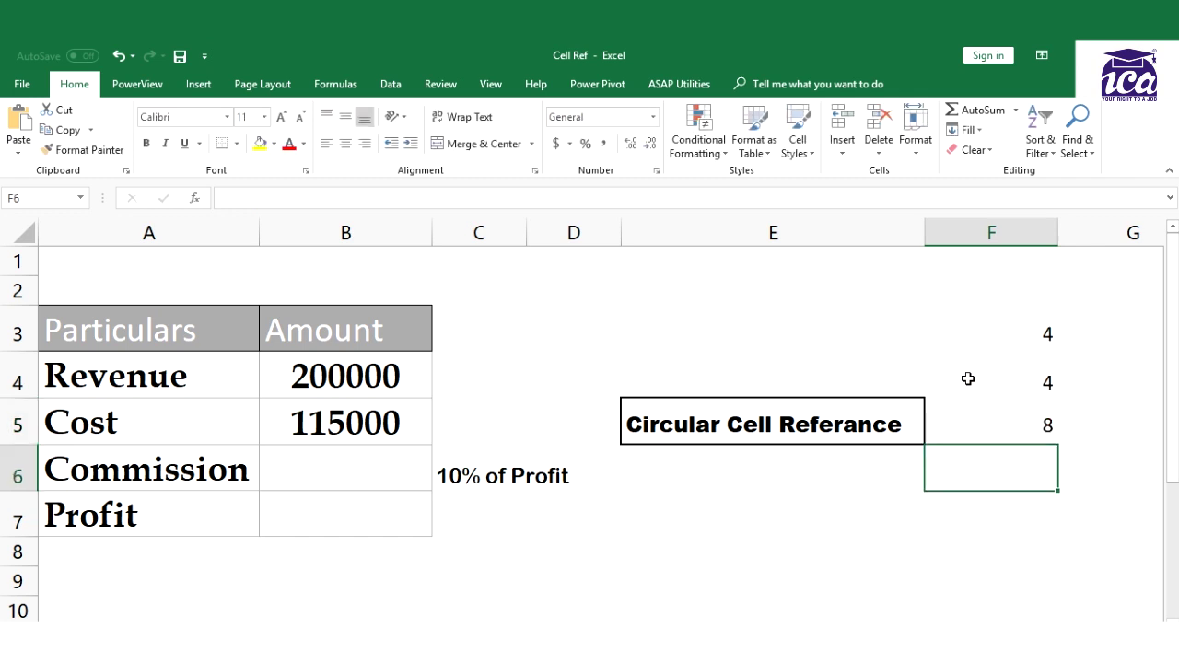
Retype F5 as =F4+F3+F5 so the formula references itself
key("Up")
type("=")
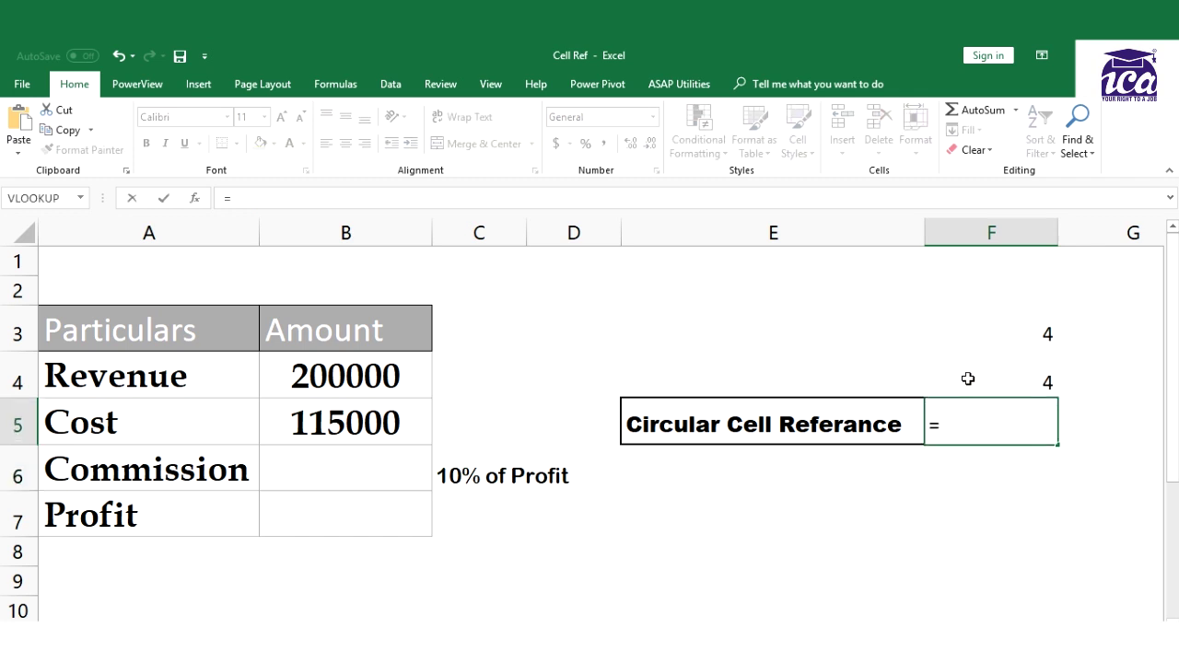
key("Up")
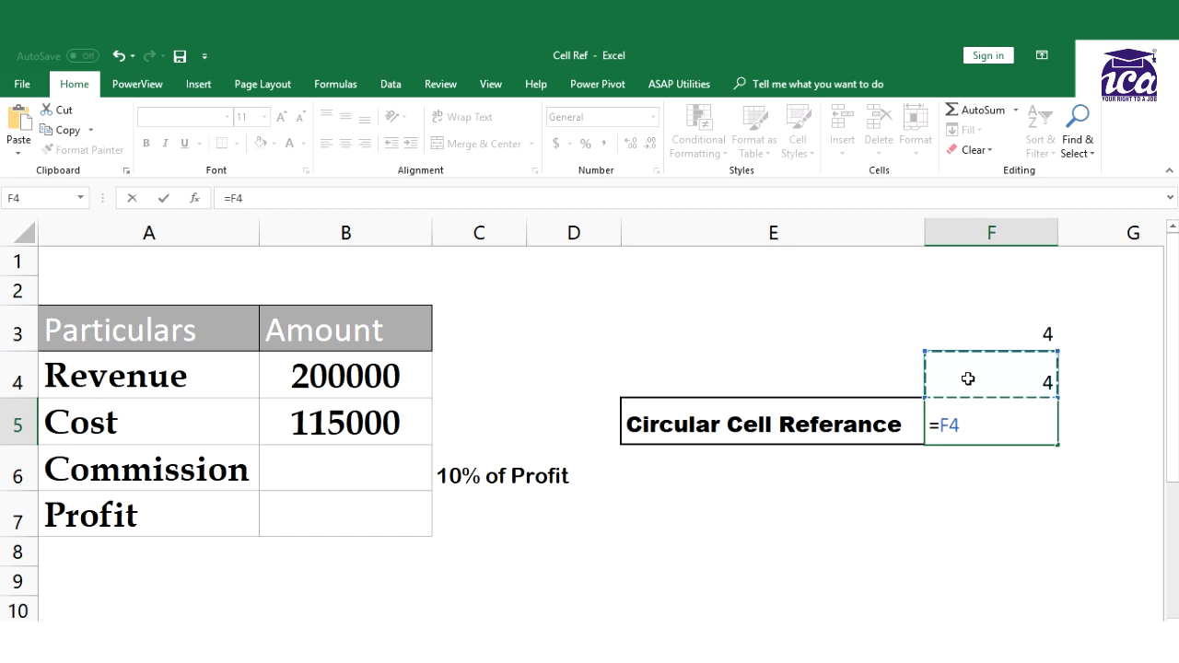
type("+")
key("Up")
key("Up")
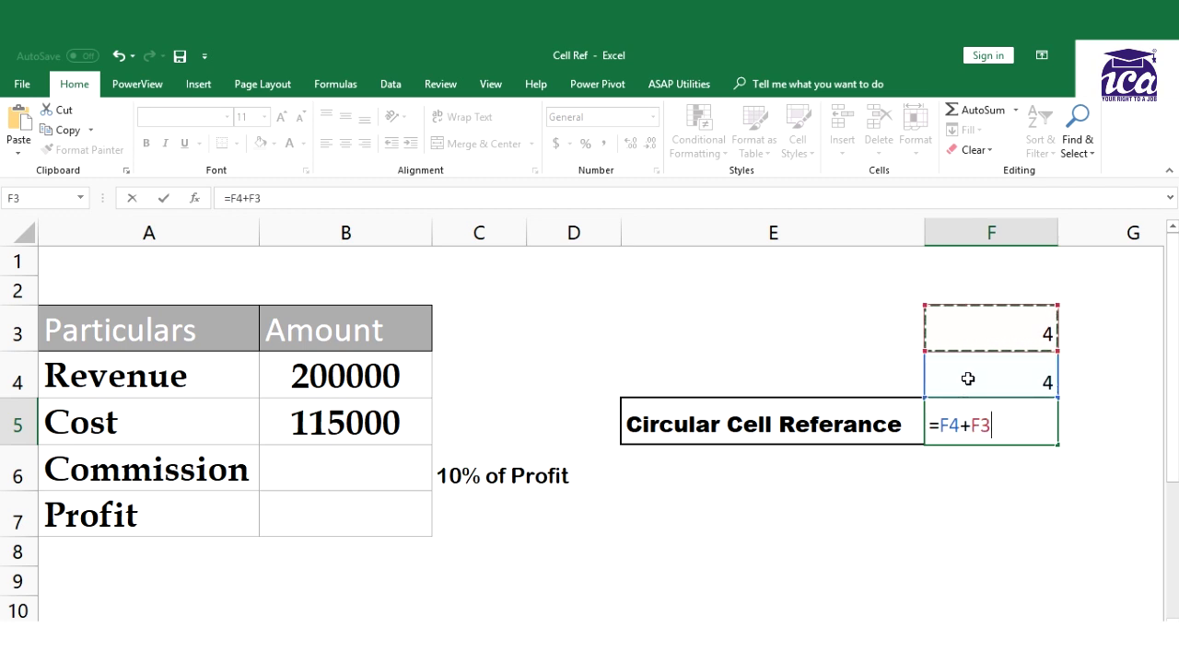
type("+")
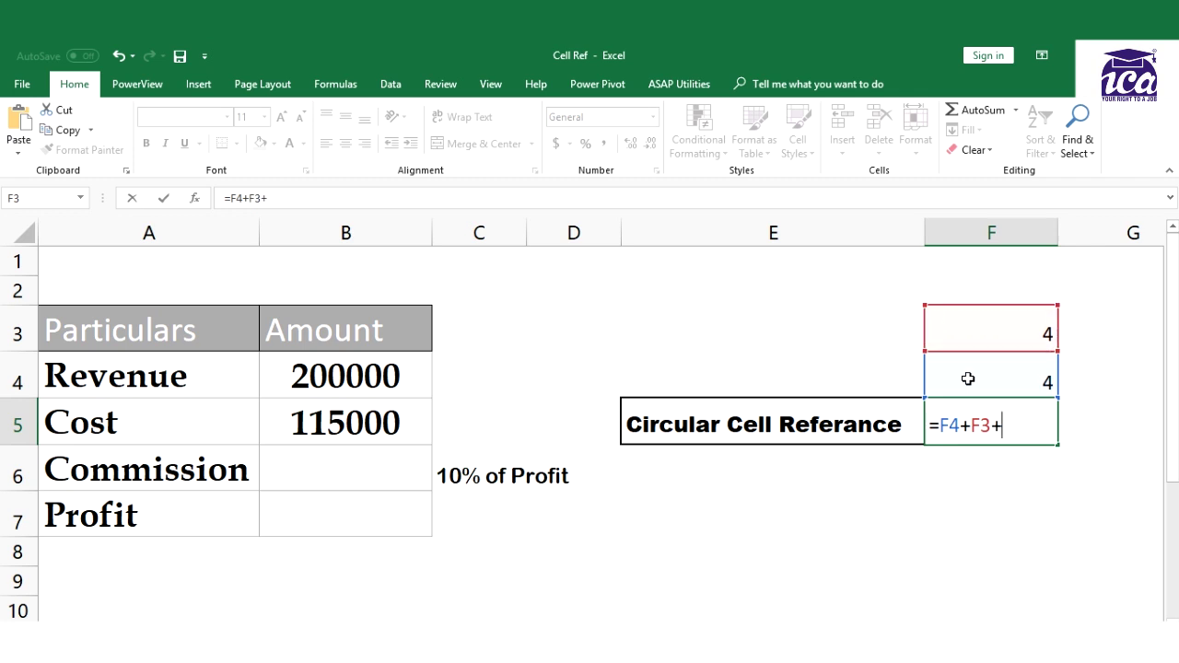
key("Down")
key("Down")
key("Up")
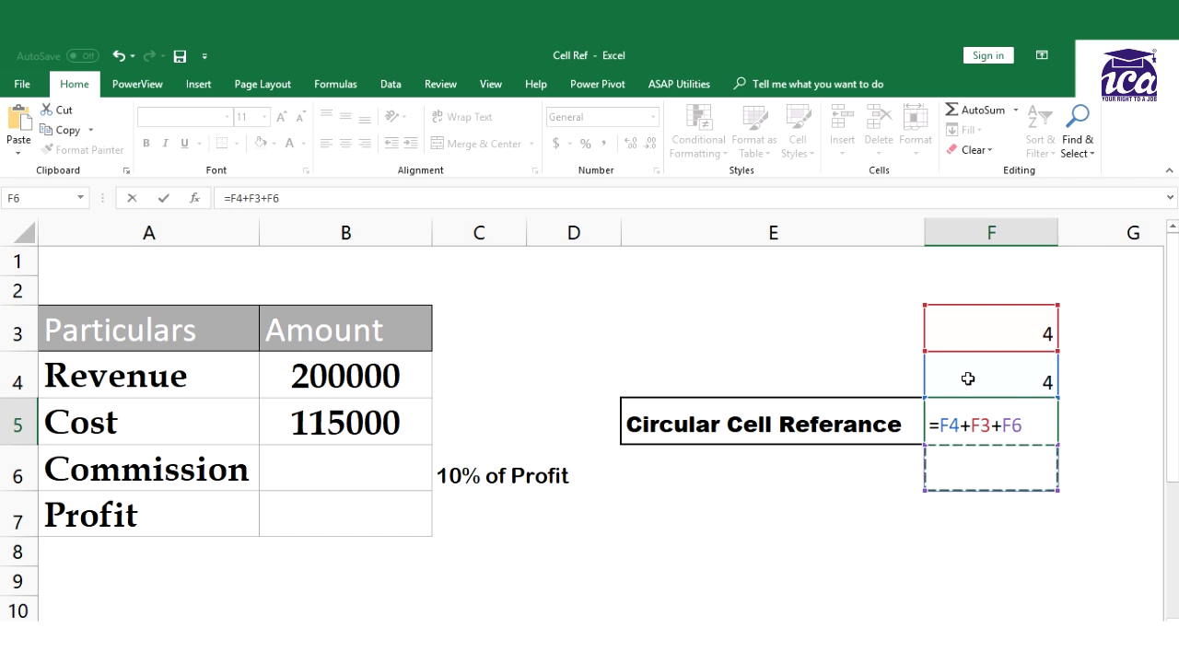
key("Up")
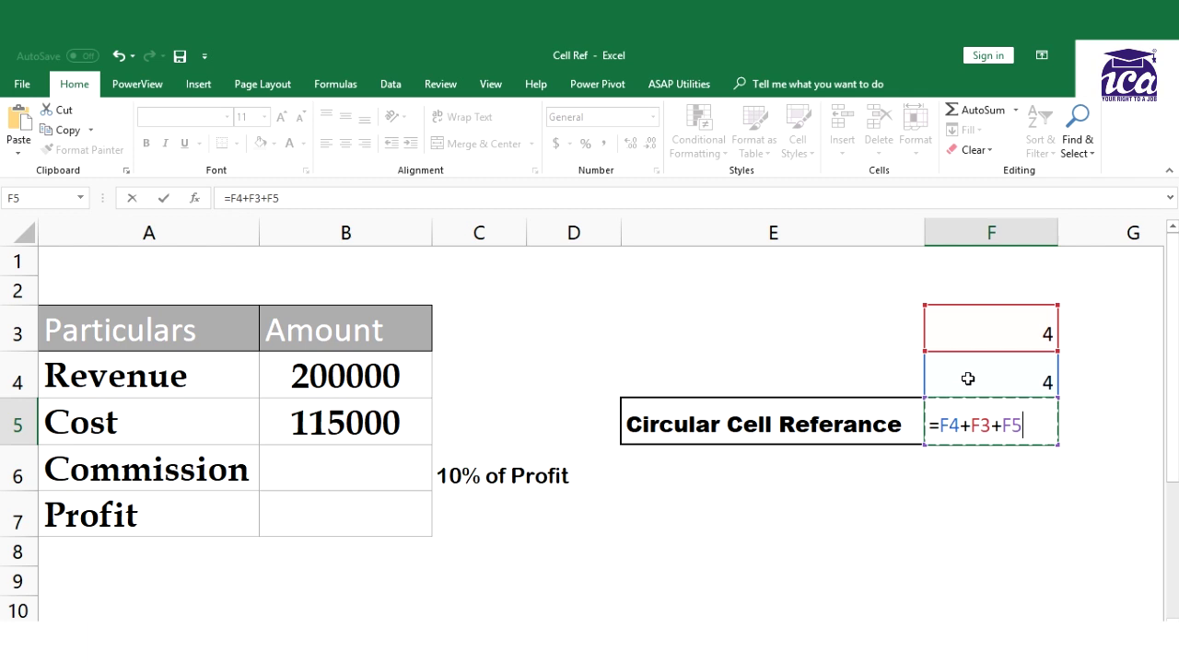
Commit =F4+F3+F5, dismiss the circular reference warning, and delete the F3:F5 test cells
key("Return")
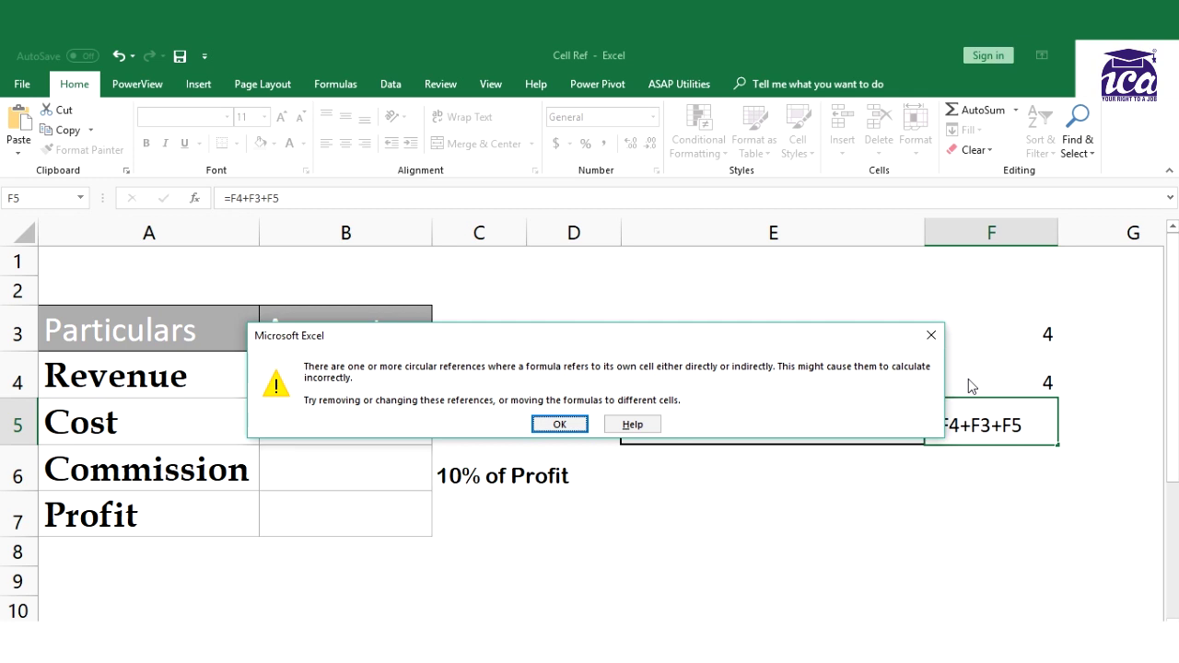
key("Return")
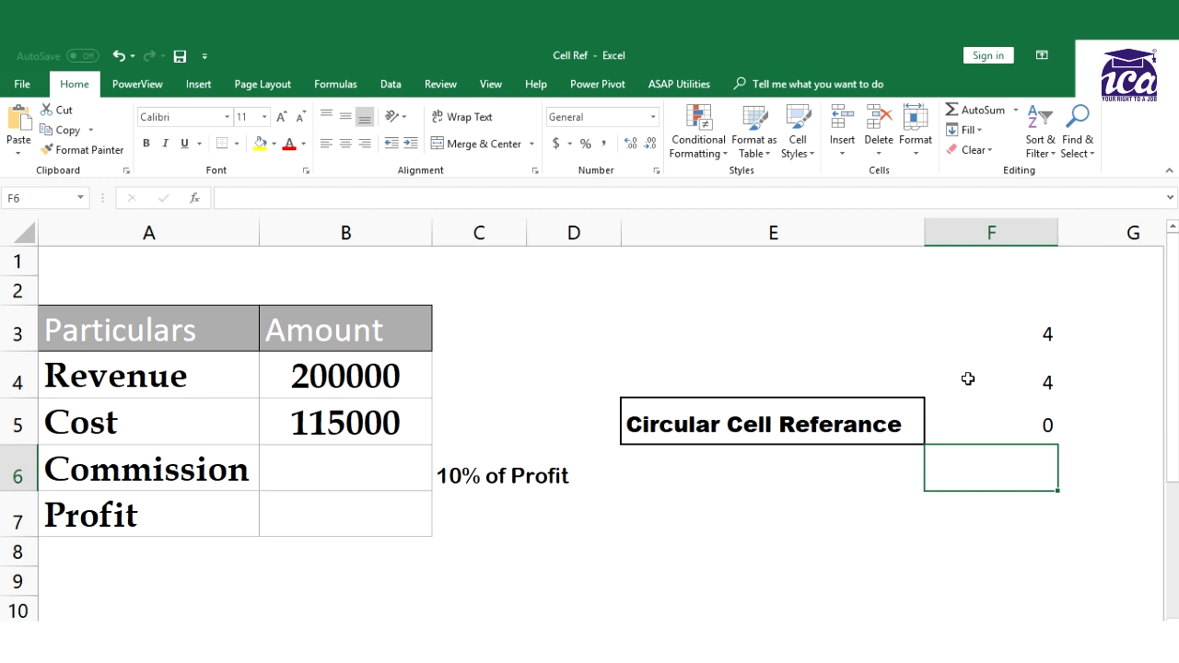
key("Up")
key("shift+Up")
key("shift+Up")
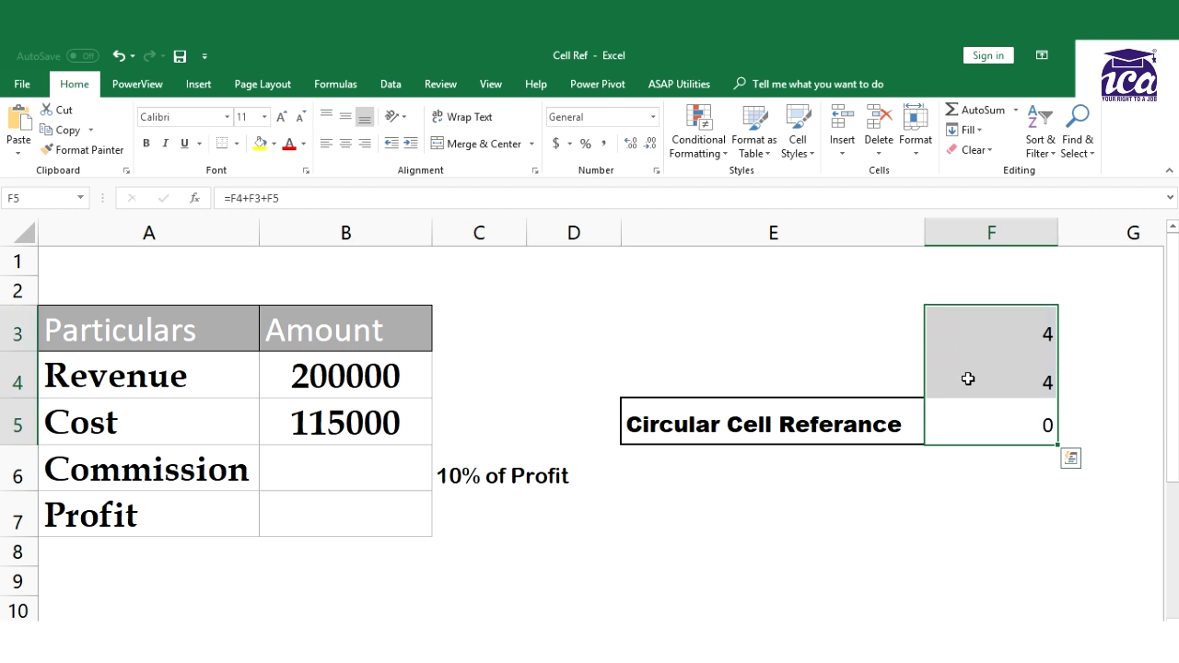
key("Delete")
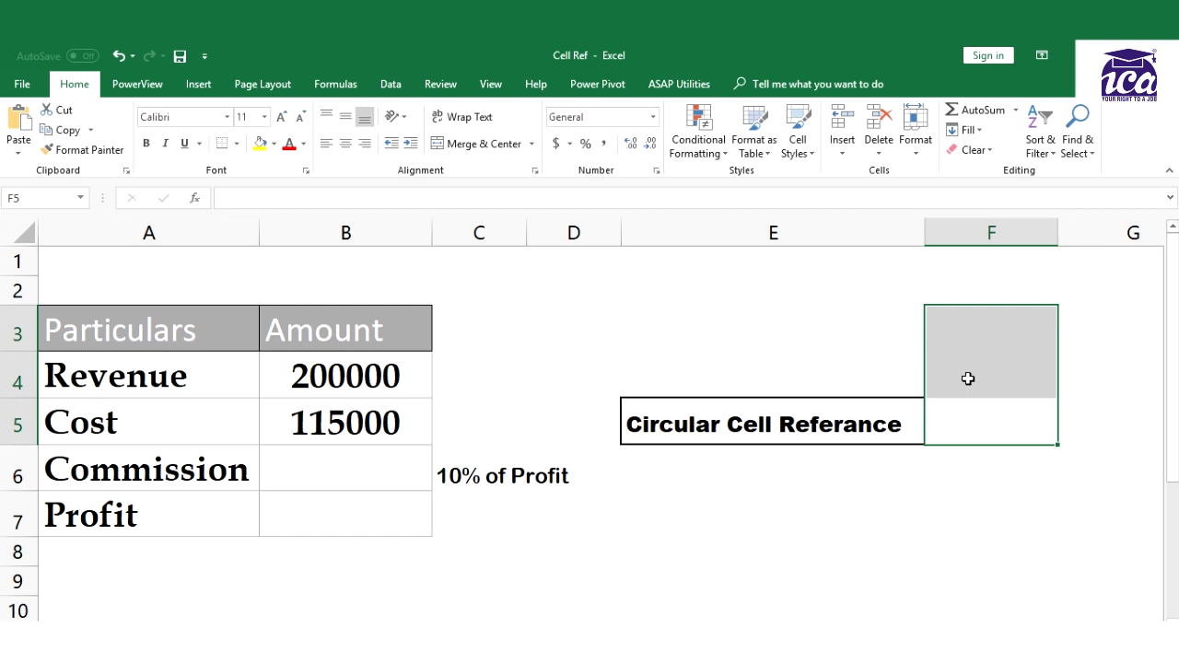
left_click(341, 467)
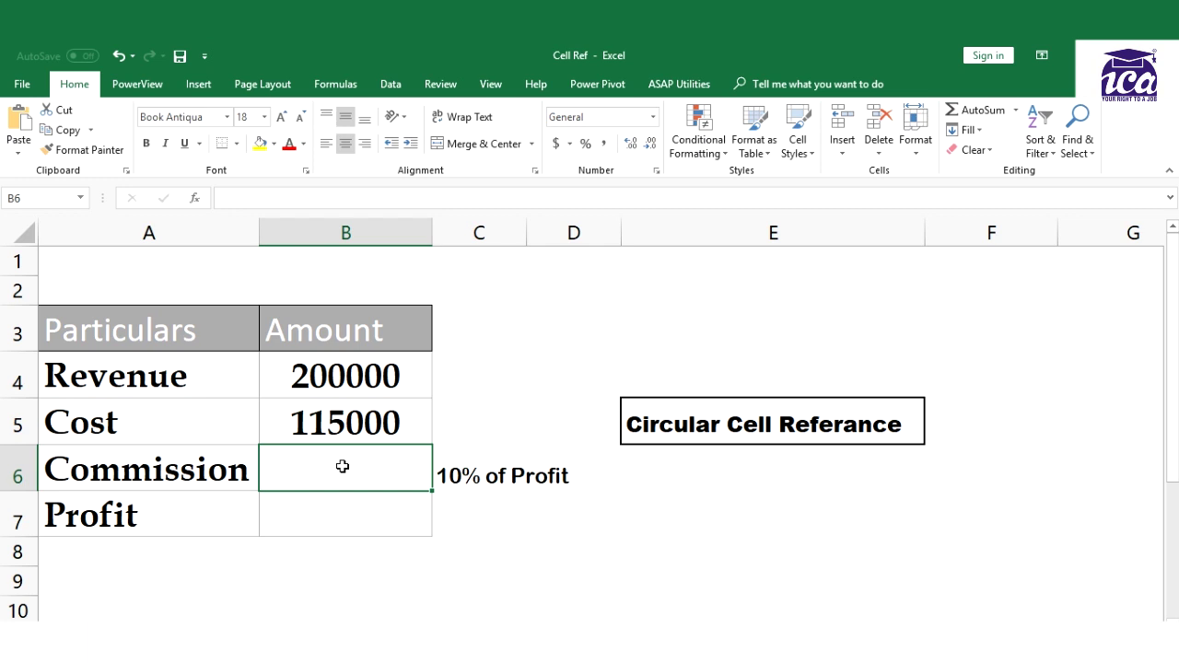
left_click(233, 418)
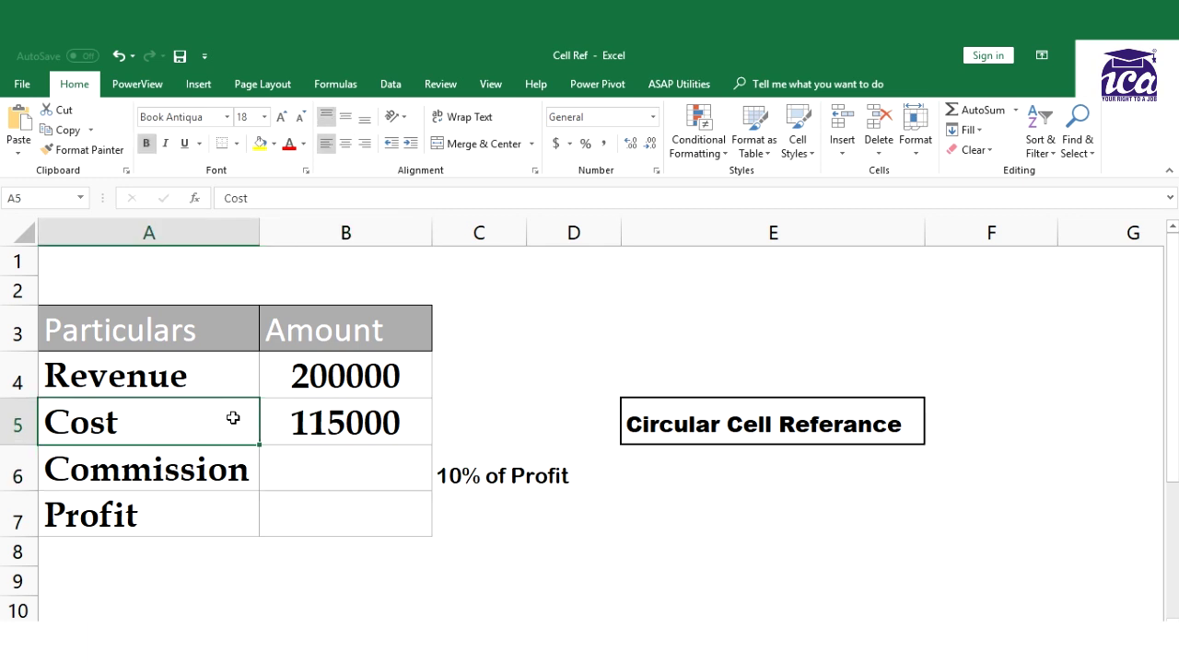
key("Down")
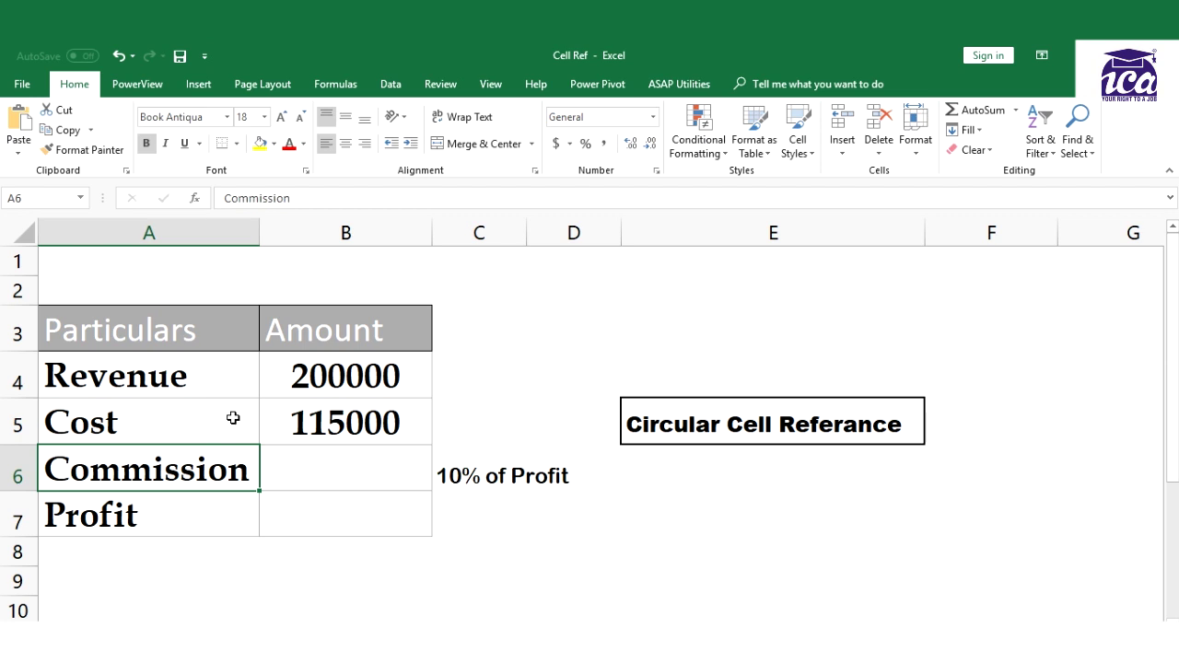
key("Right")
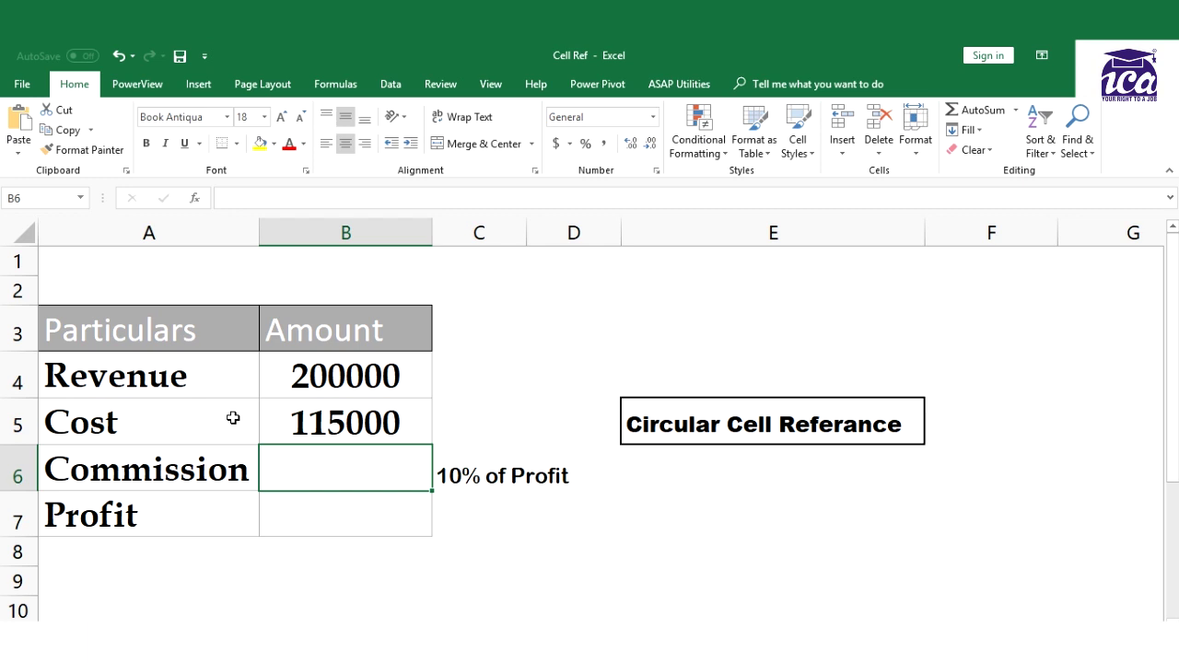
Enter =B7*10% in Commission cell B6
type("=")
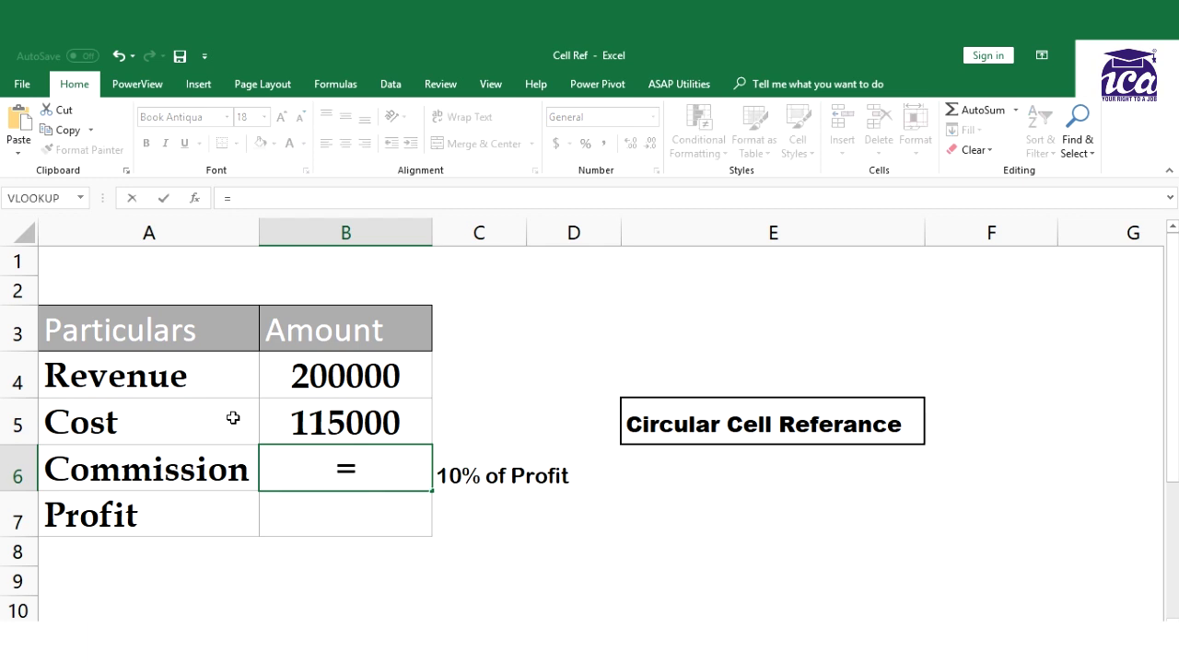
key("Down")
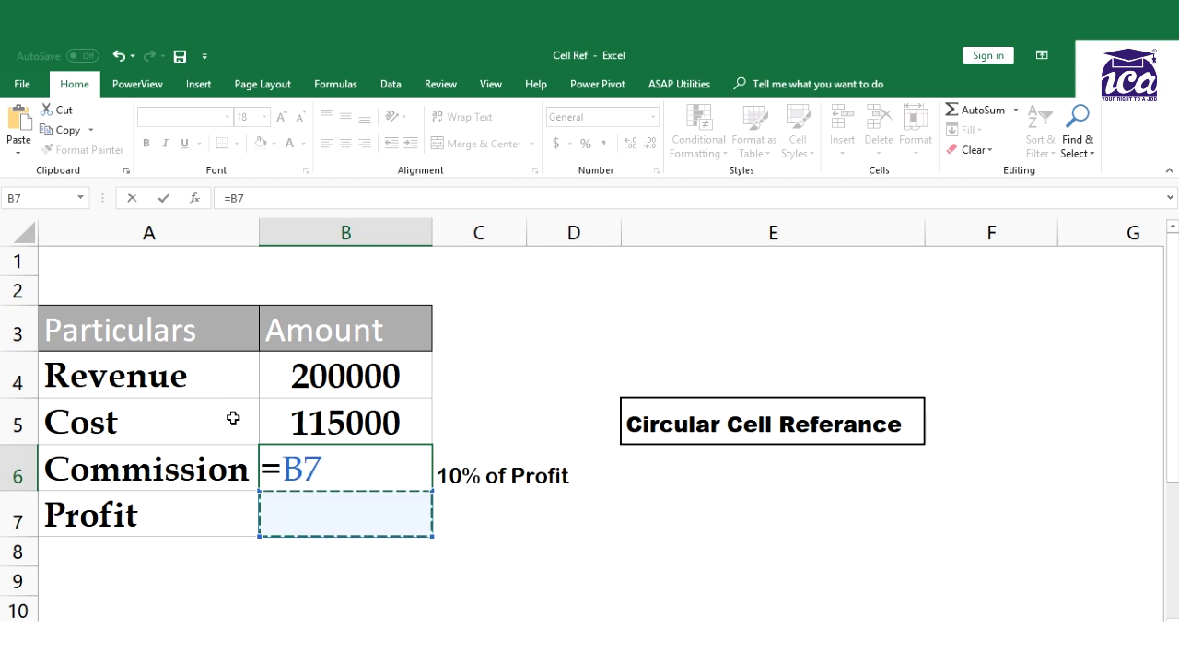
type("*")
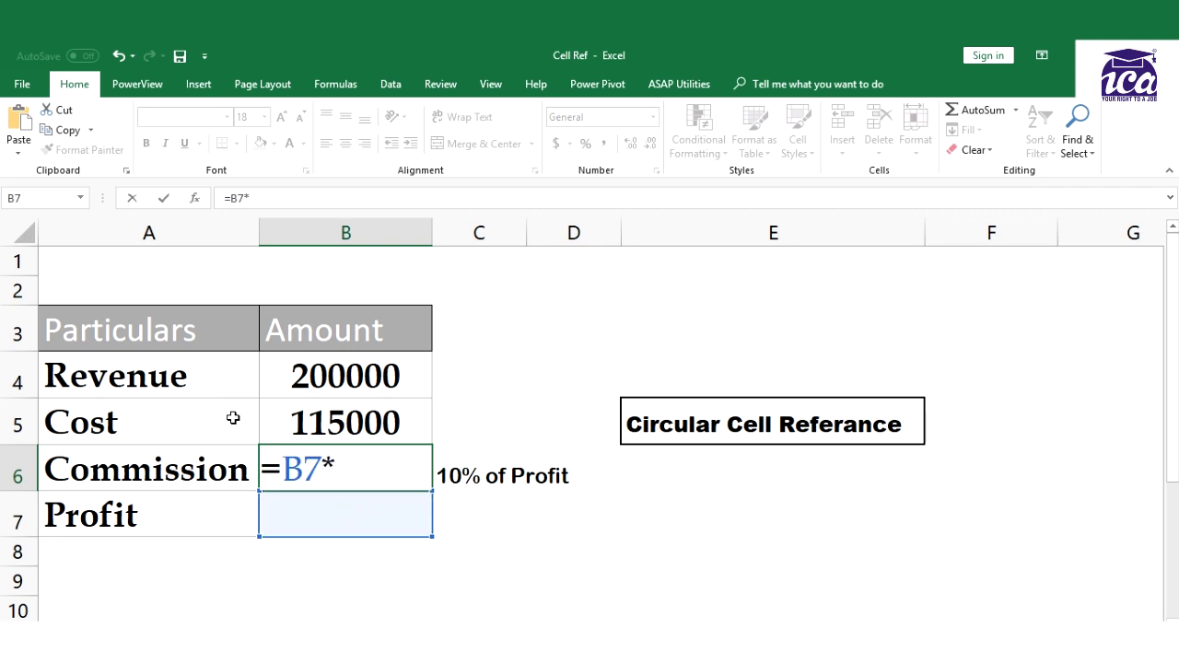
type("10%")
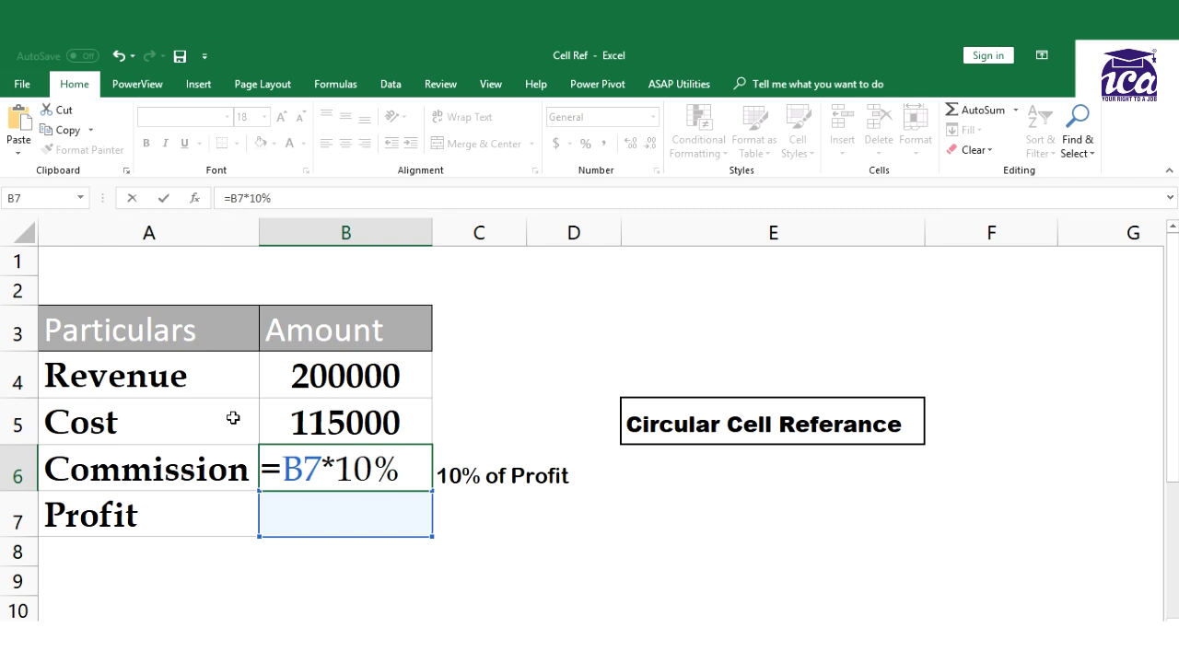
key("Return")
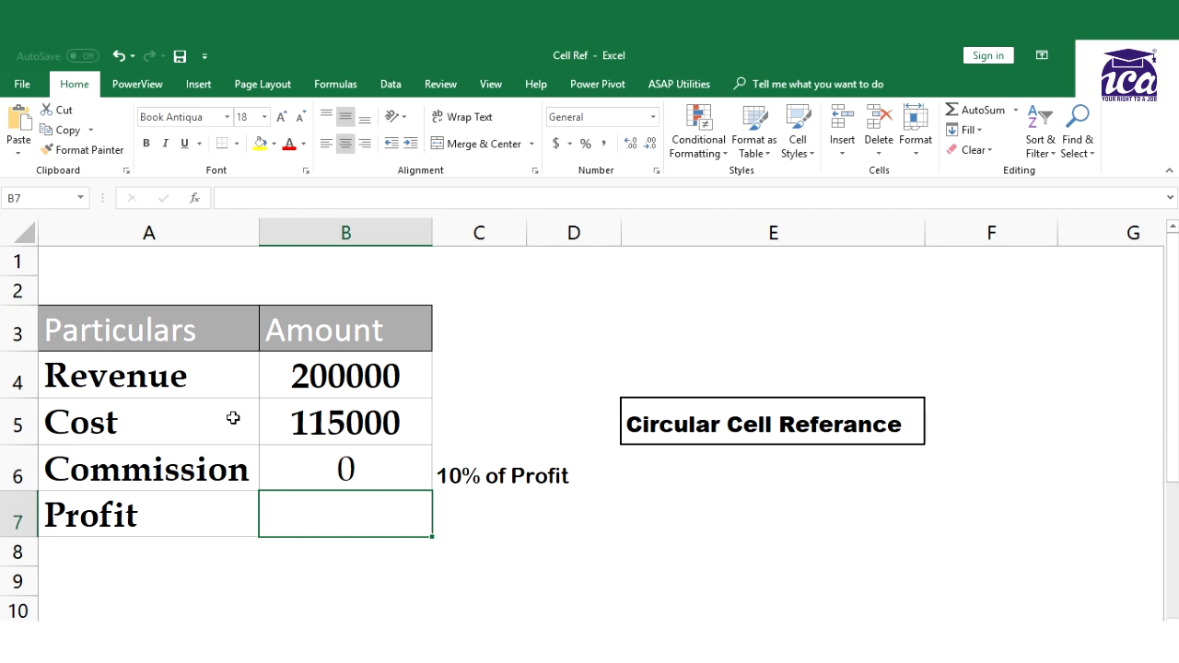
type("=")
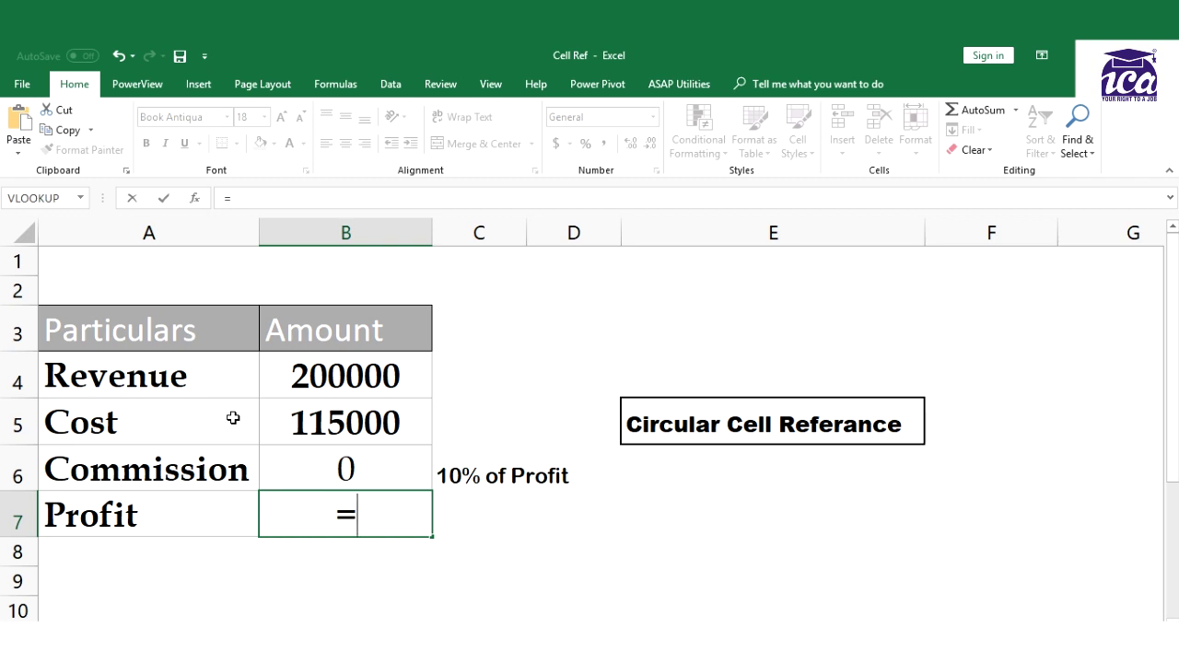
Enter =B4-SUM(B5:B6) in Profit cell B7
left_click(289, 373)
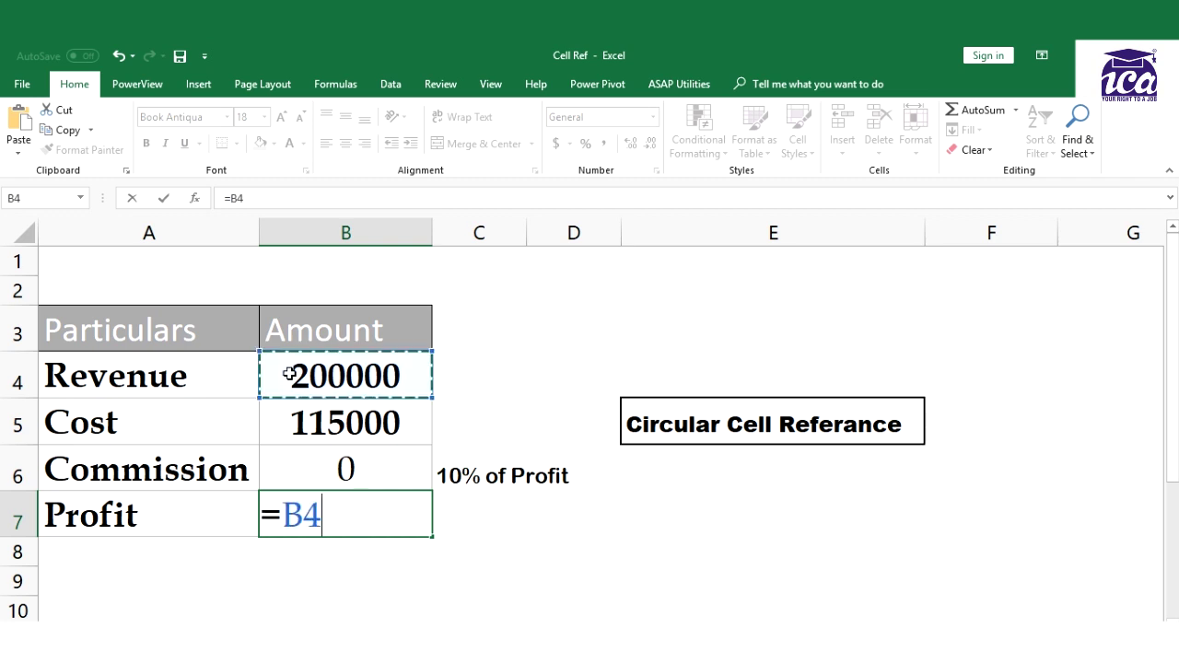
type("-su")
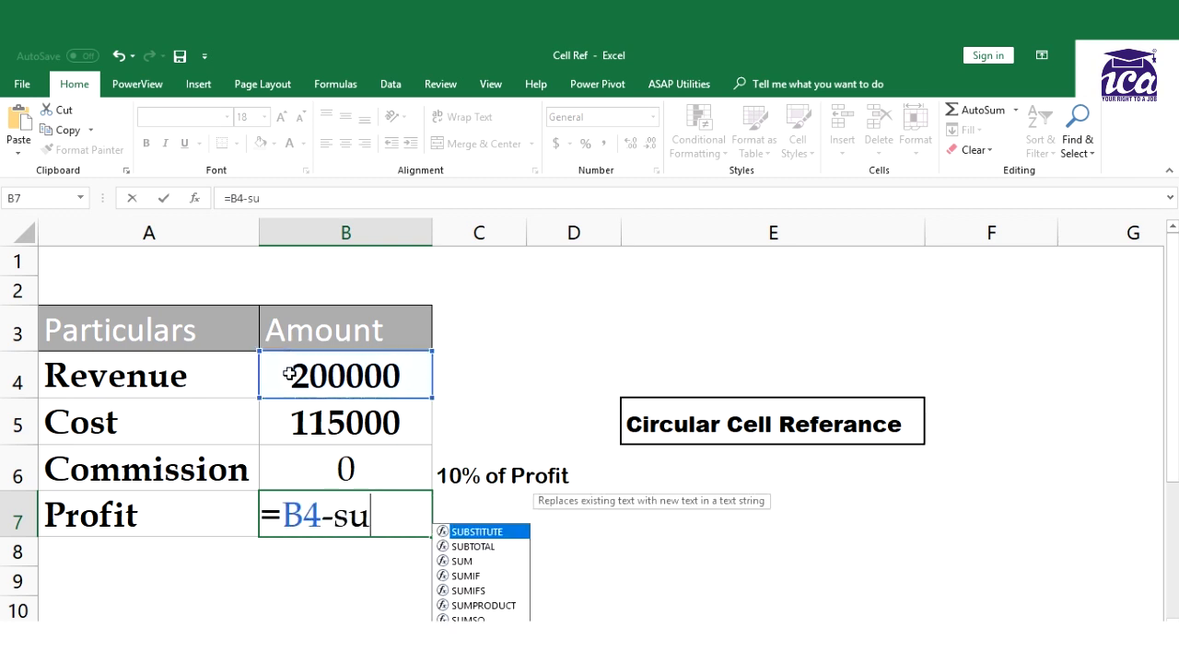
type("m")
key("Tab")
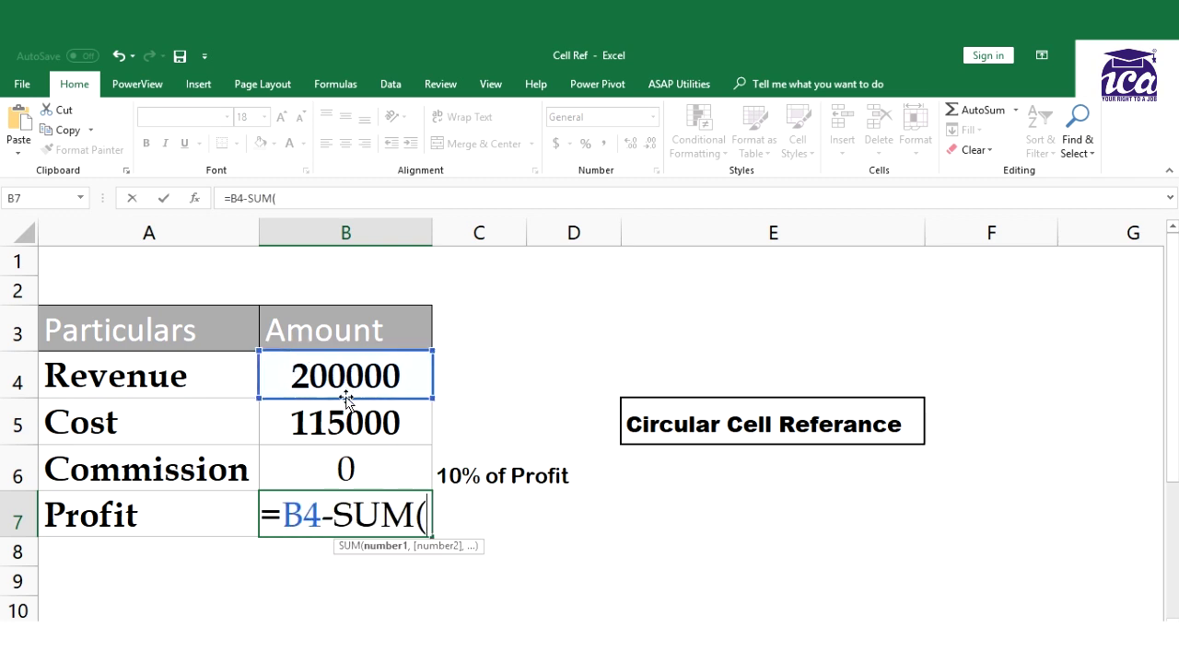
left_click_drag(342, 417, 345, 463)
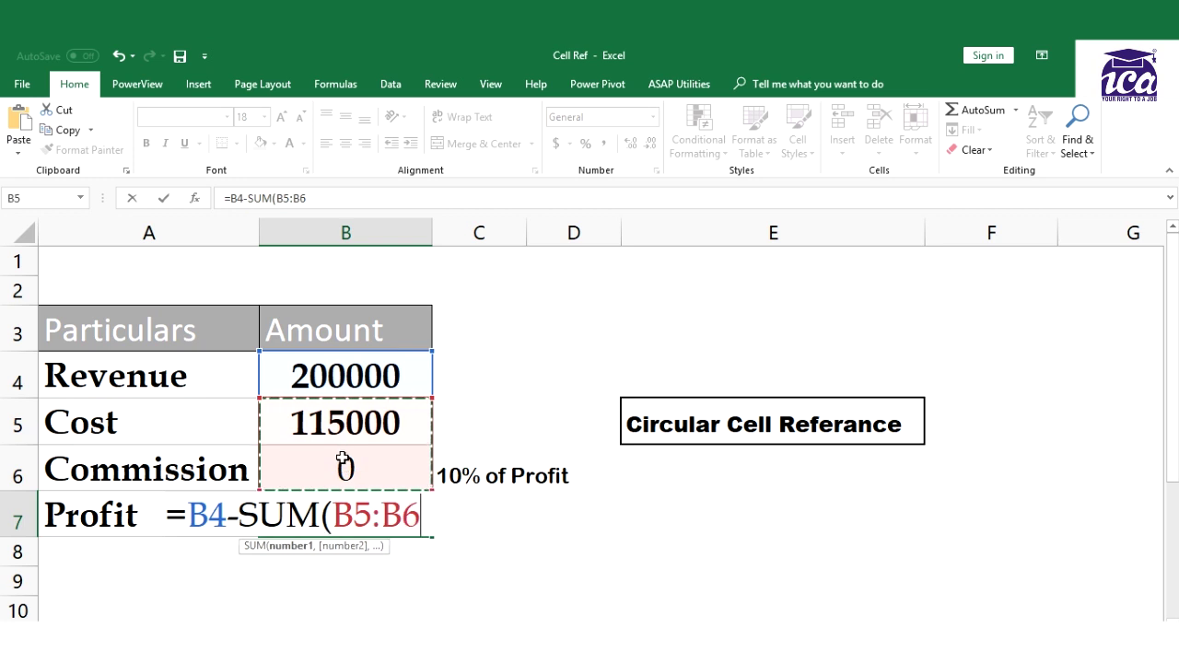
type(")")
key("Return")
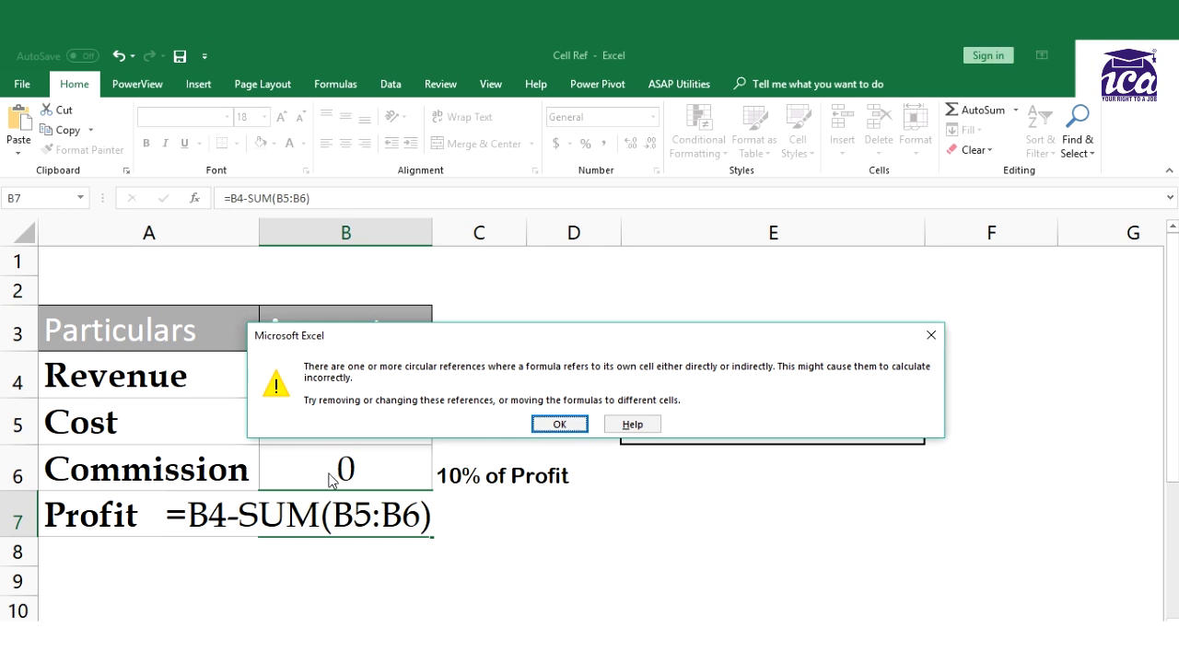
Close the circular reference warning and select Commission cell B6 to inspect its formula
left_click(551, 425)
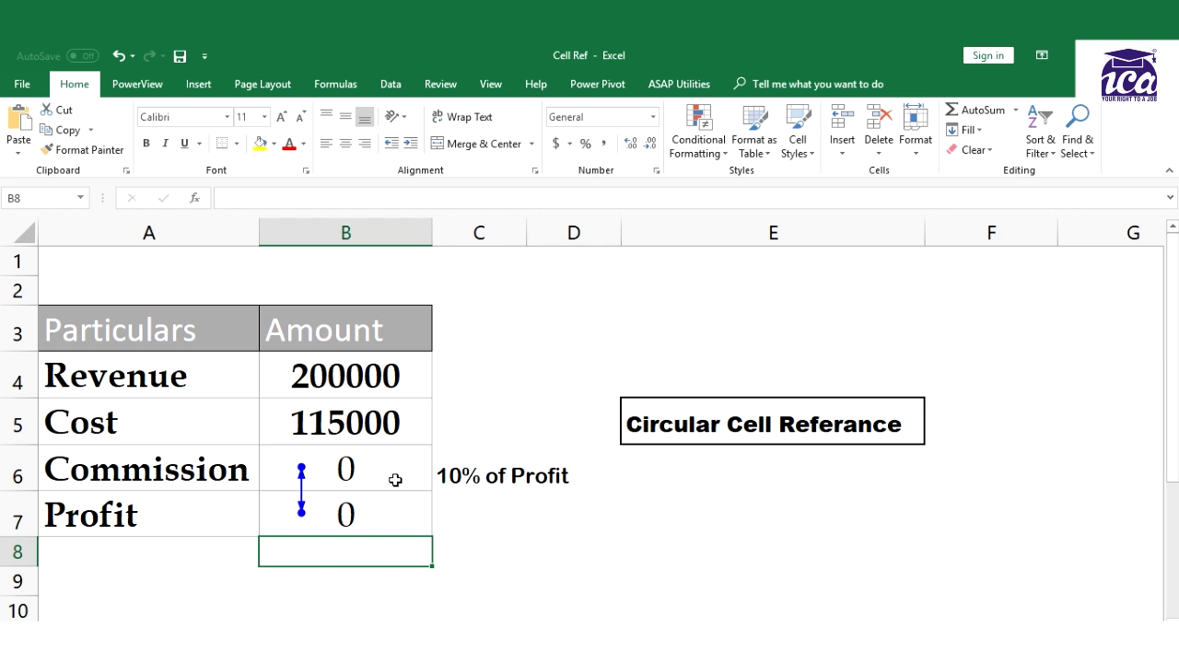
left_click(395, 479)
key("Down")
key("Up")
key("Down")
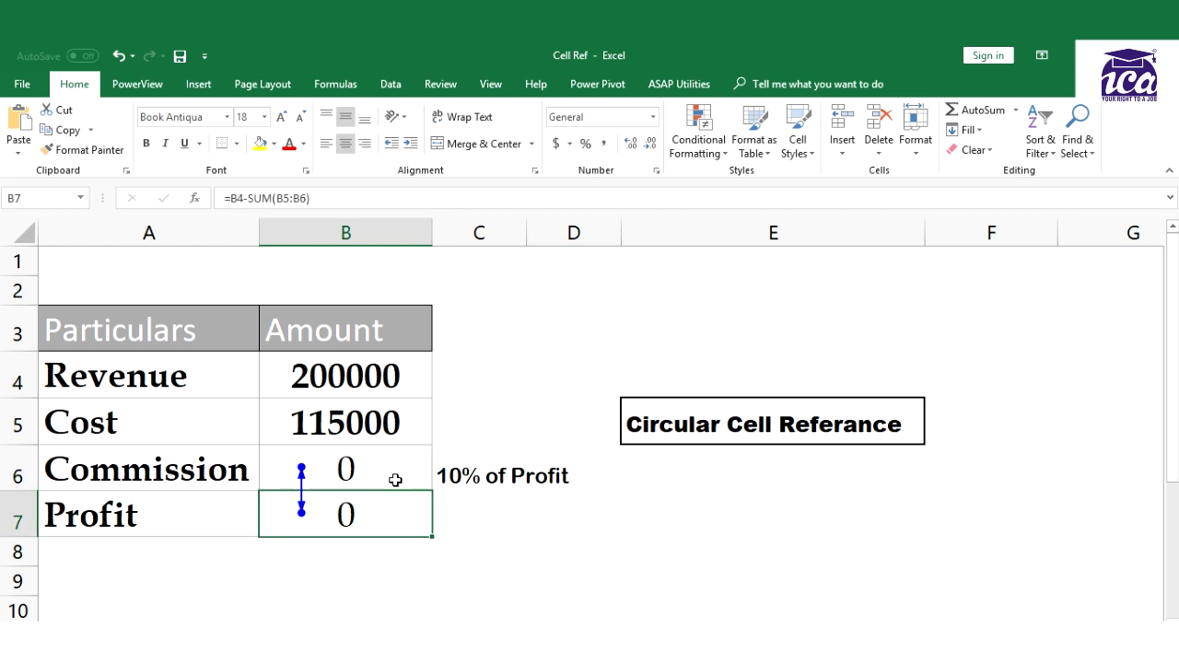
key("Up")
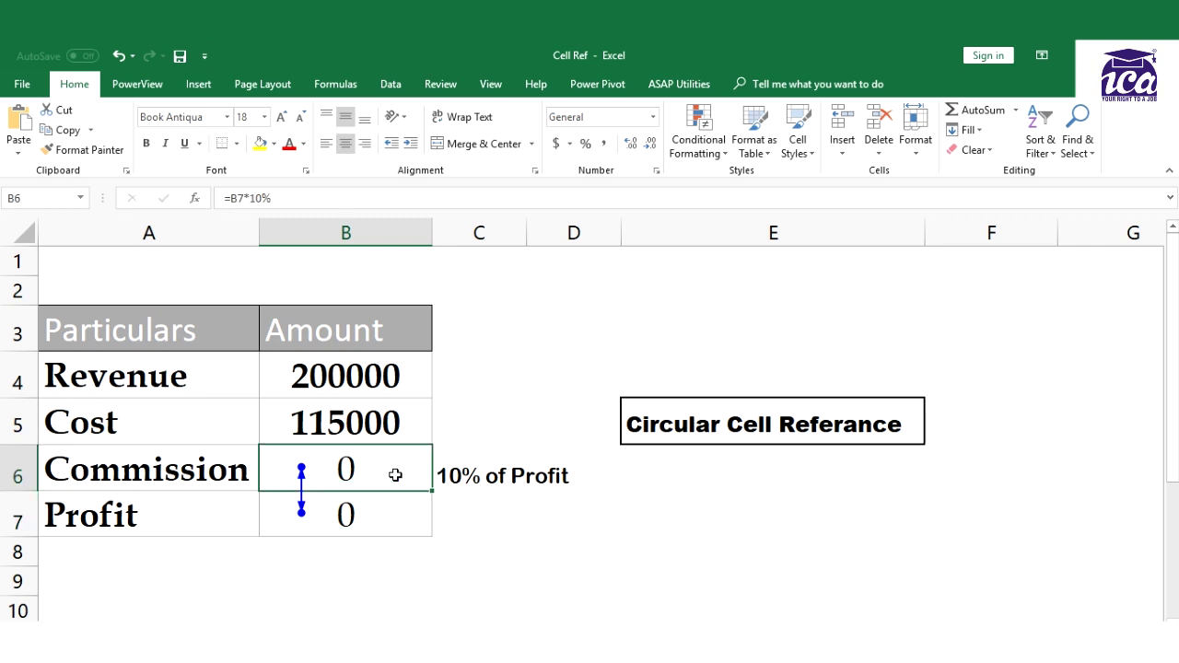
key("Down")
key("Up")
key("Down")
key("Up")
left_click(22, 84)
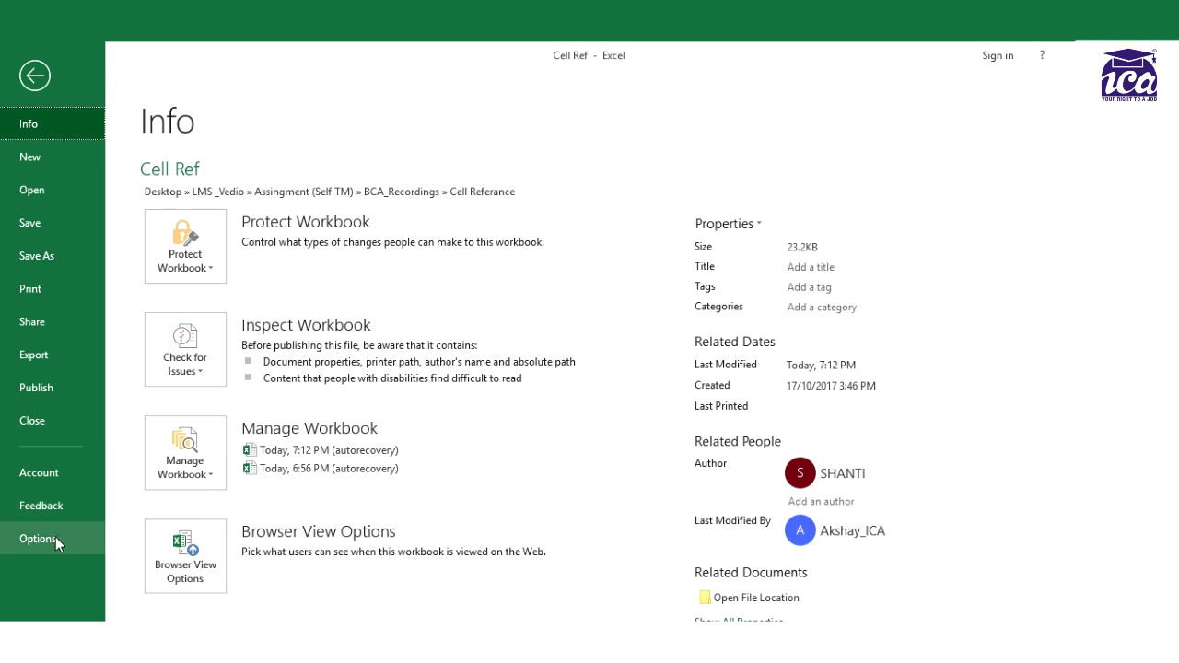
Turn on Enable iterative calculation so Commission shows 7727.273 and Profit 77272.73
key("Escape")
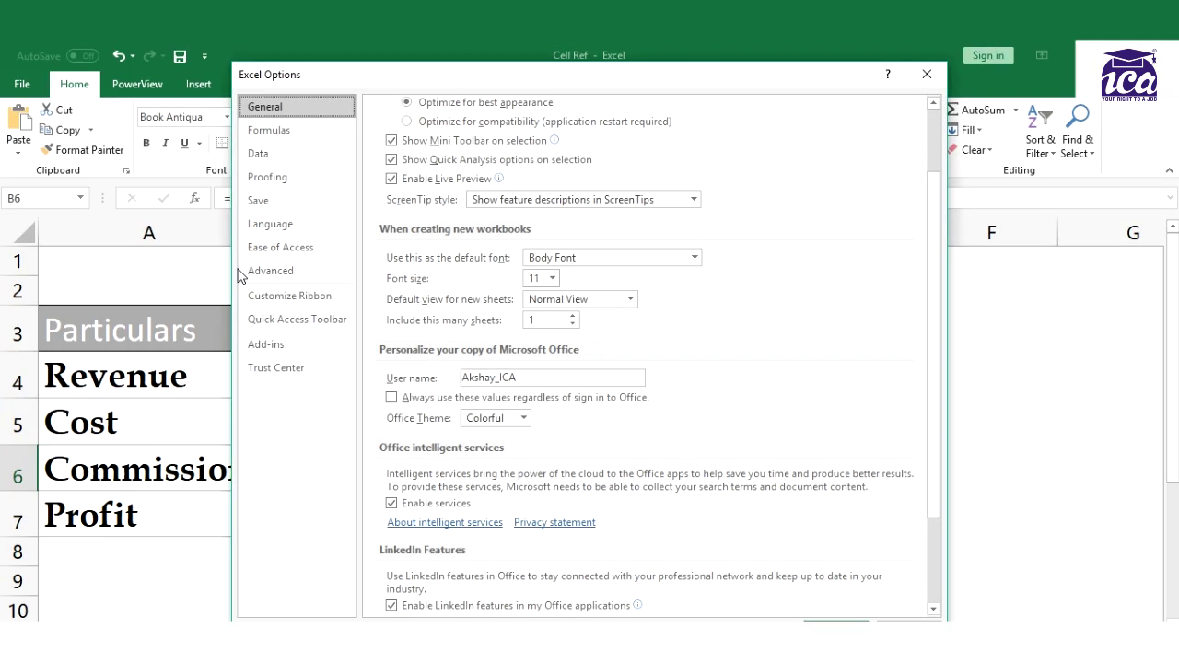
left_click(289, 131)
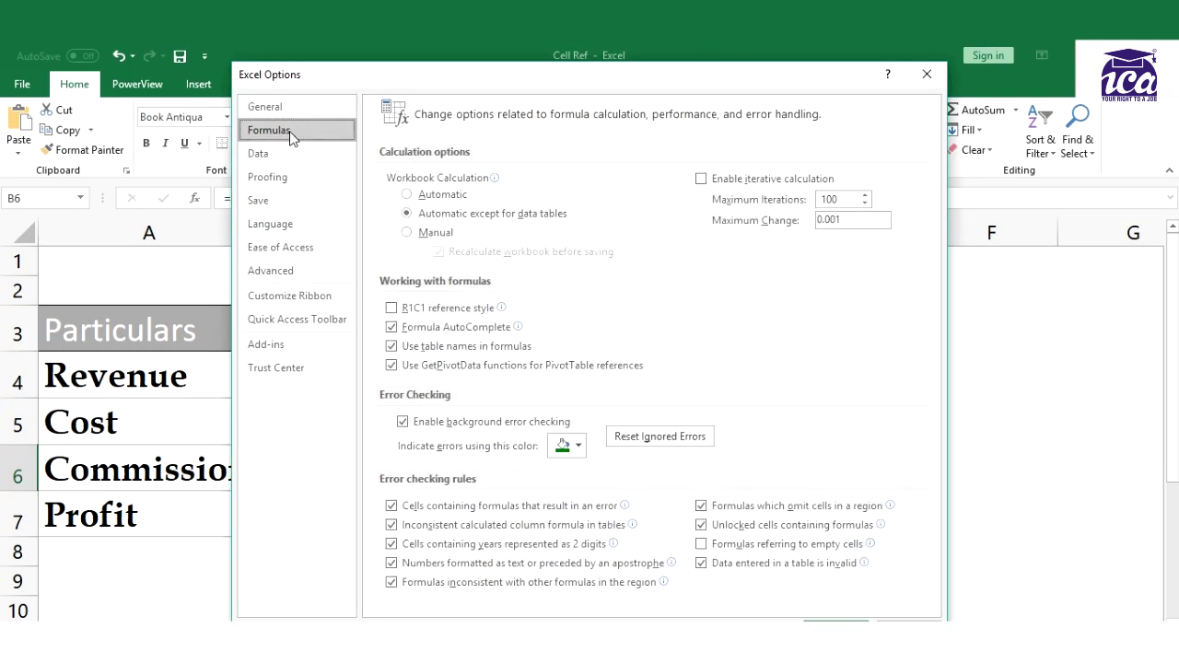
left_click(702, 181)
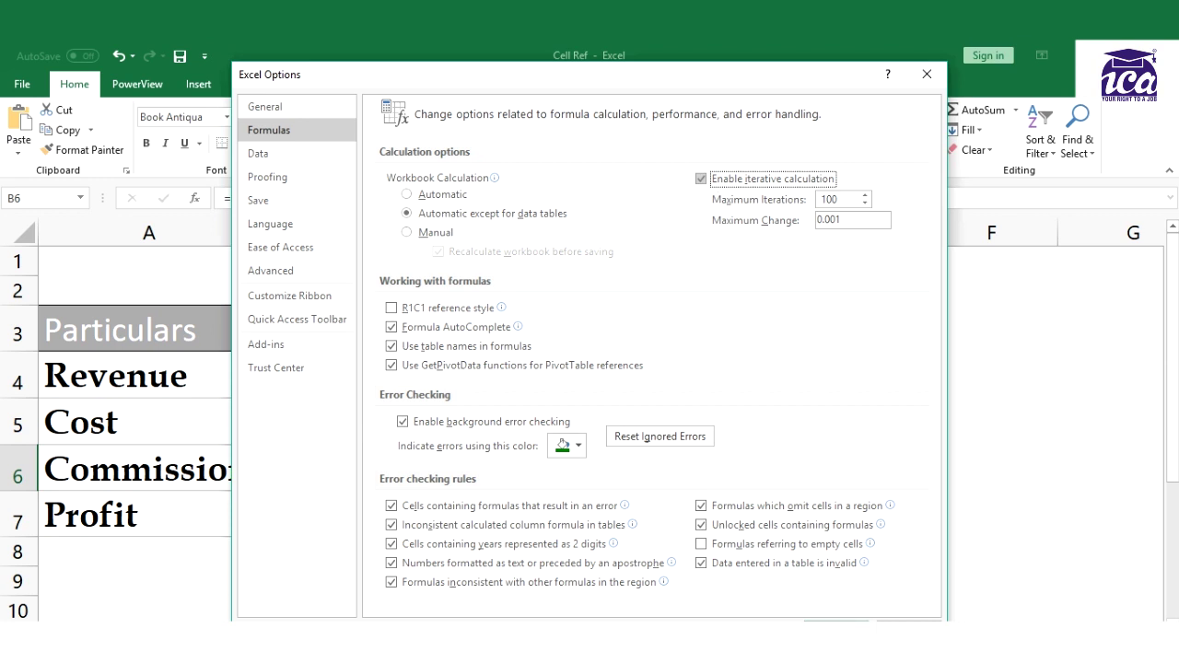
key("Return")
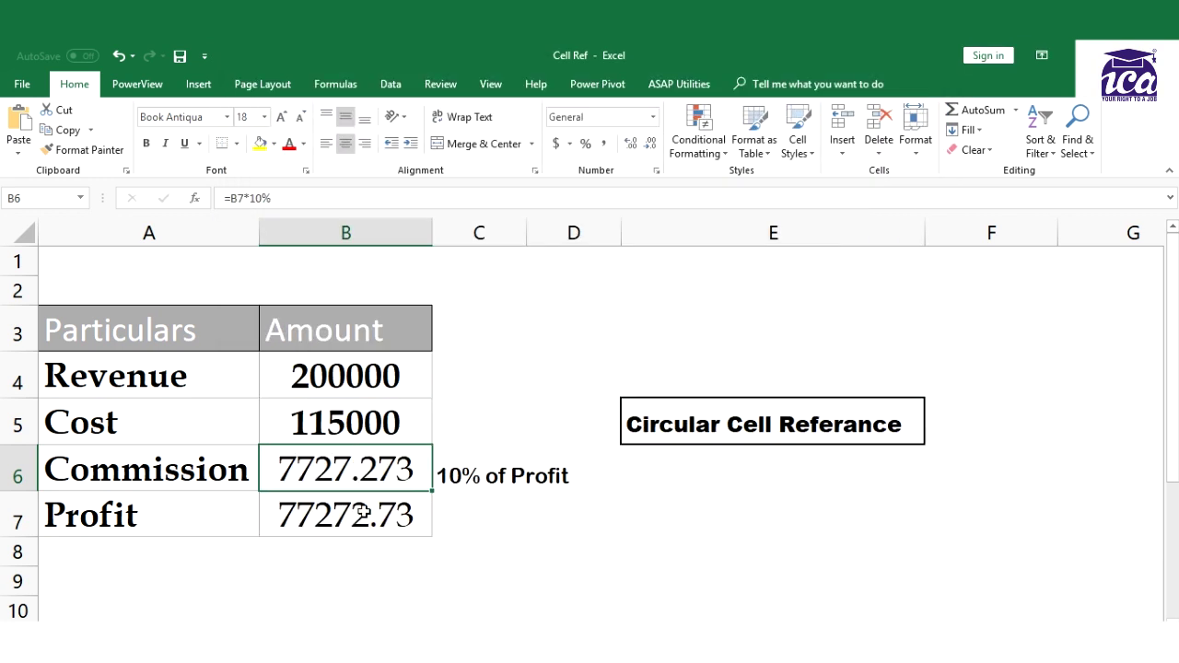